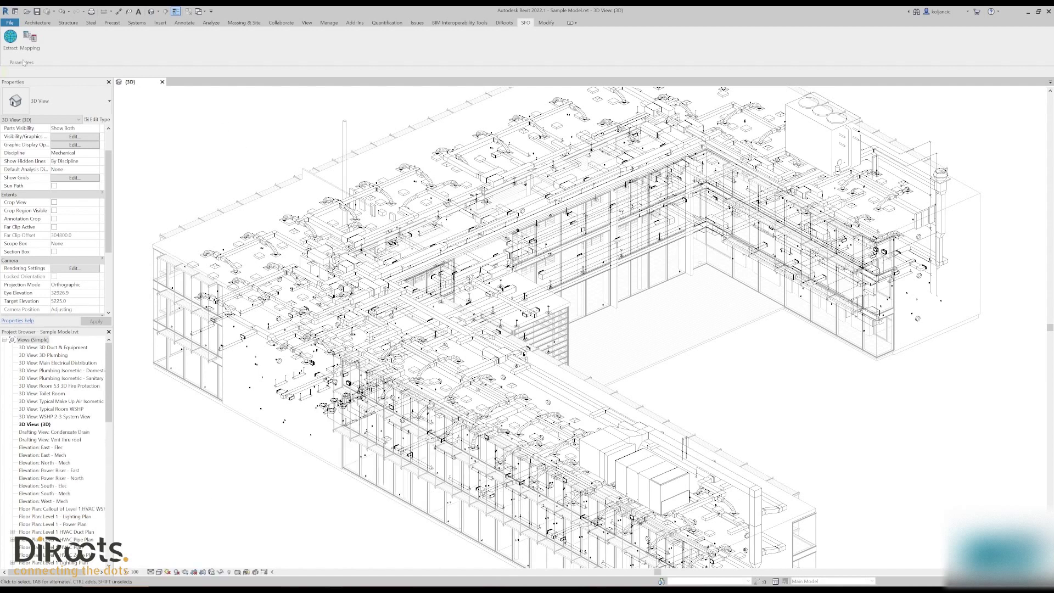
- Run SFO Extract using the Internal Coordinate System with every element category ticked
click(10, 38)
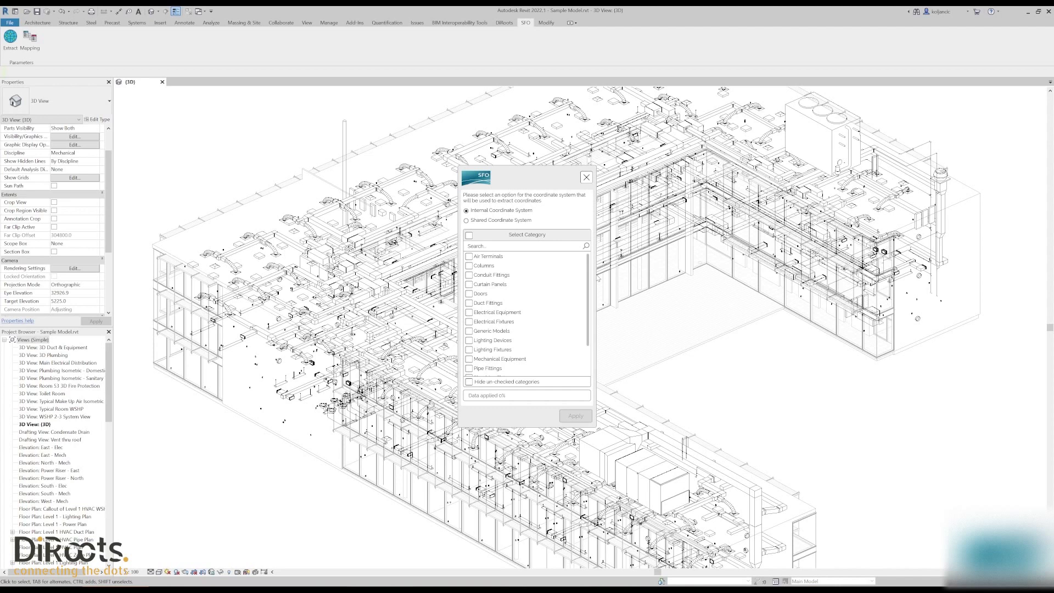
drag(512, 178, 480, 139)
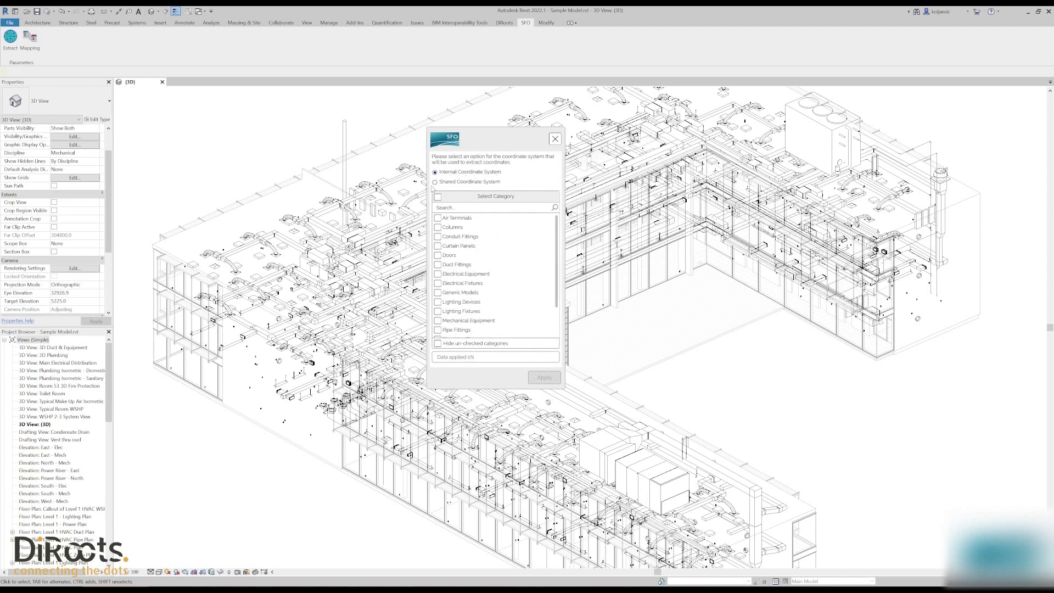
click(472, 174)
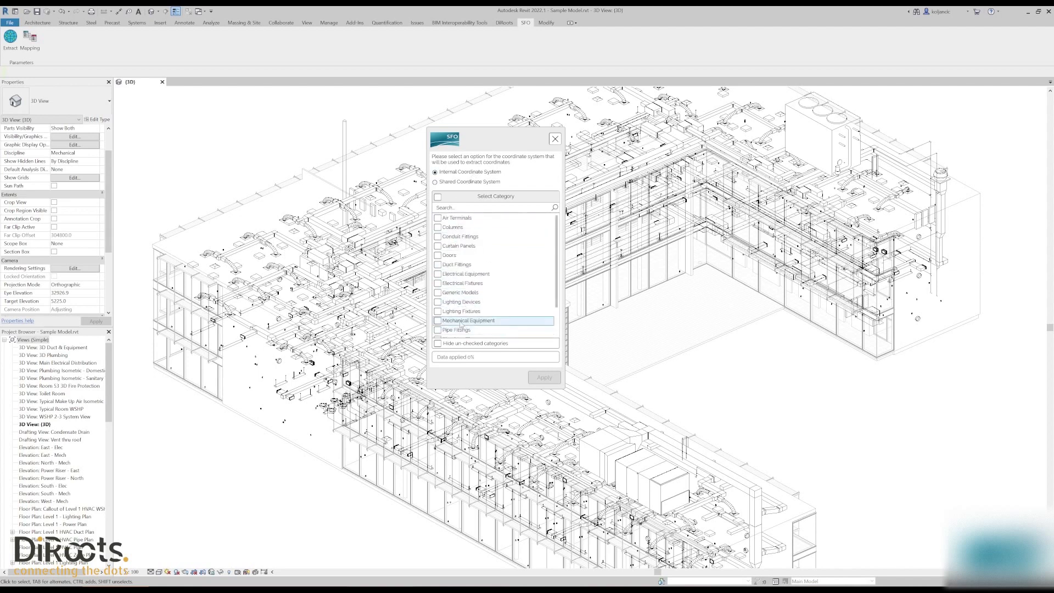
click(437, 208)
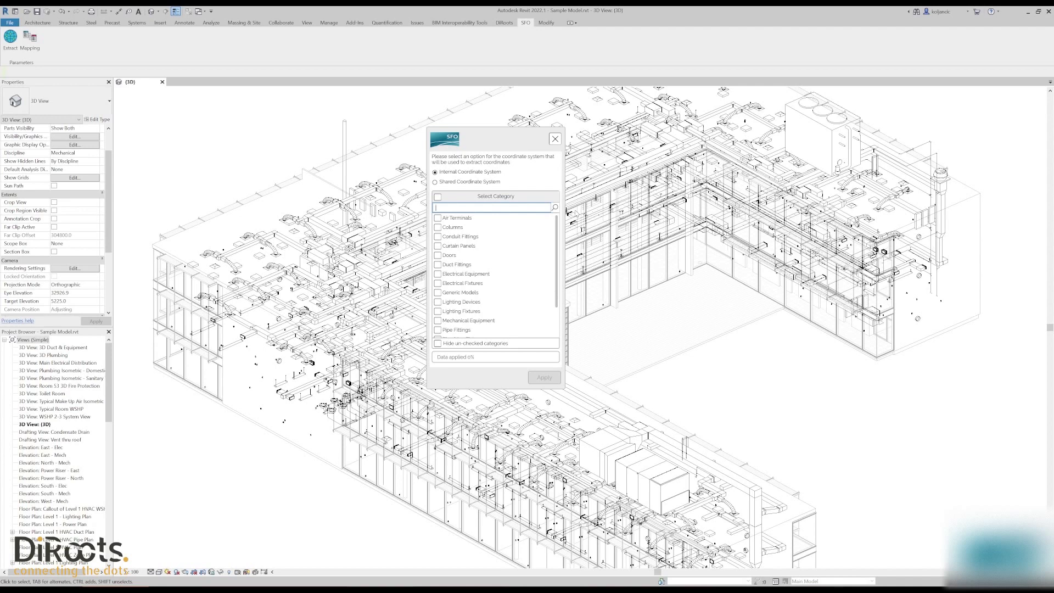
text(doo)
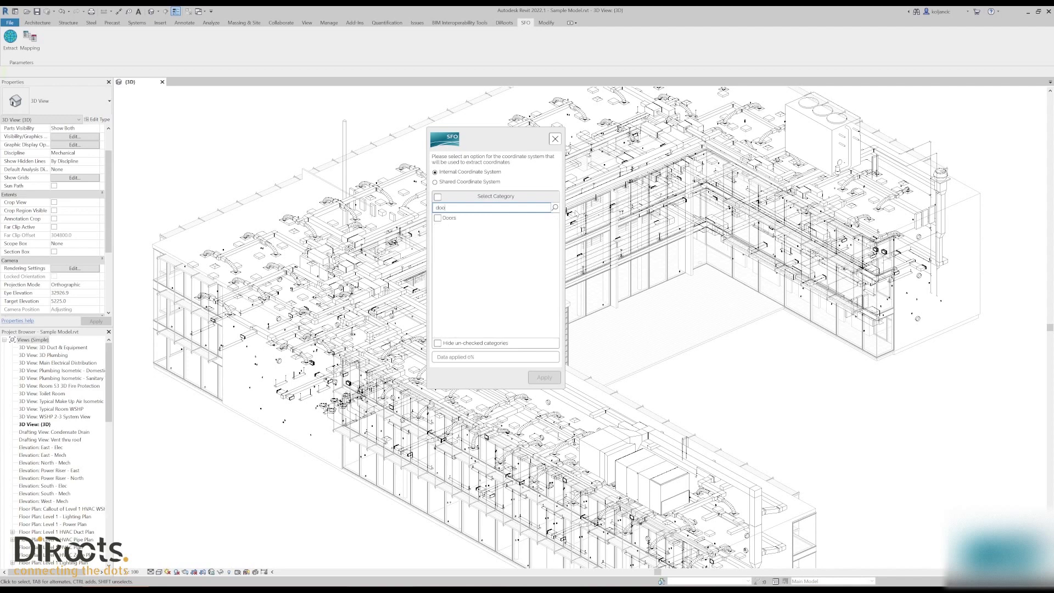
key(BackSpace)
key(BackSpace)
key(BackSpace)
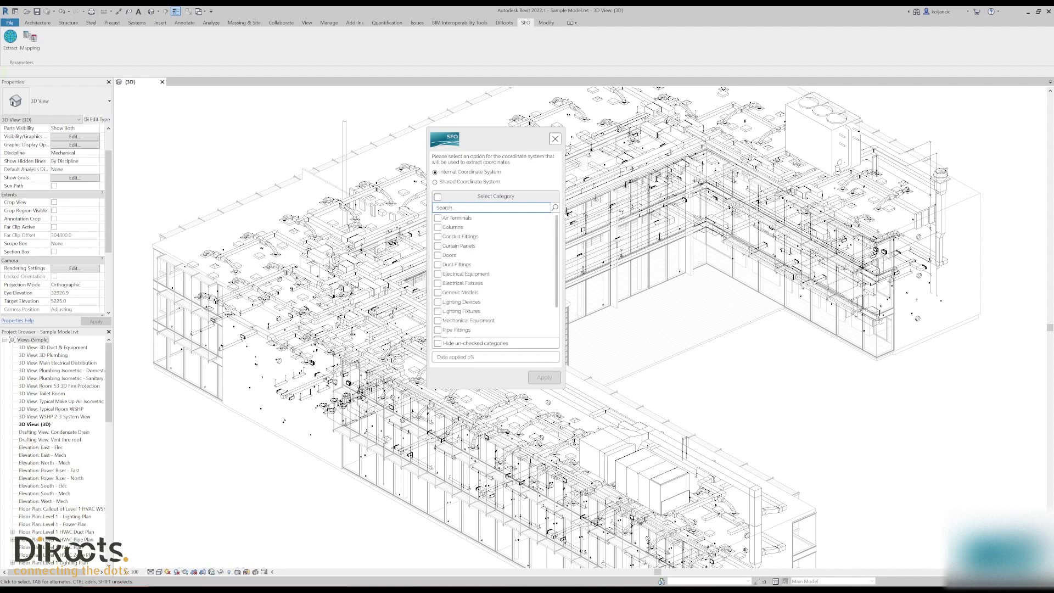
click(437, 196)
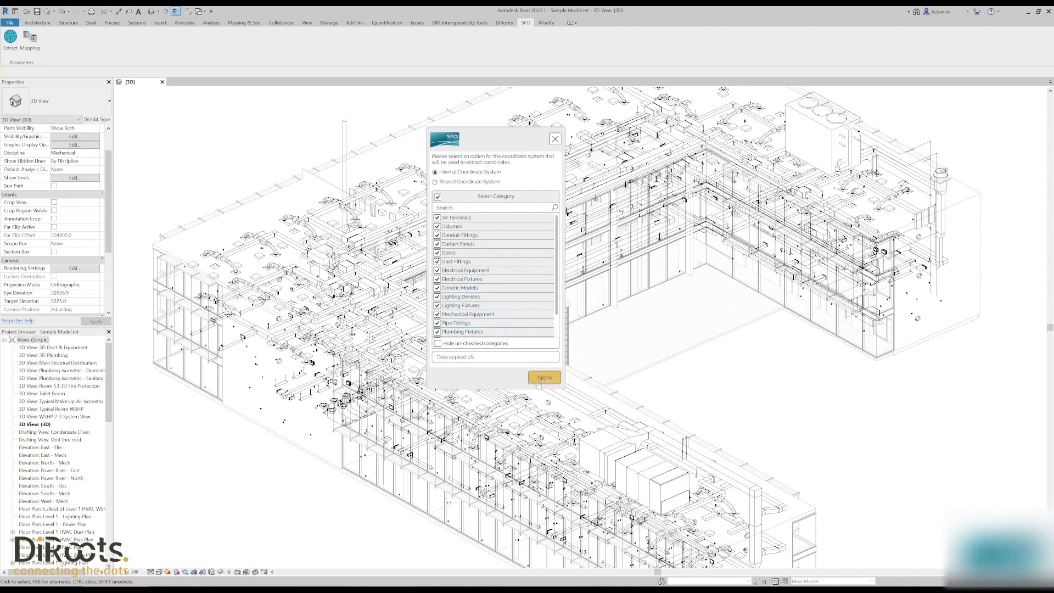
click(550, 379)
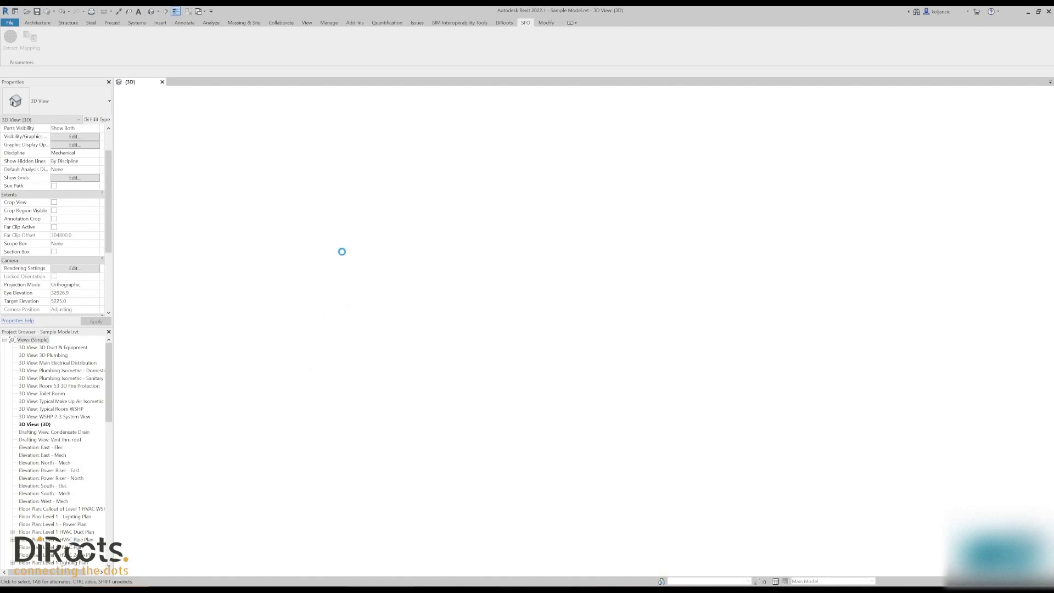
- Dismiss the extraction's Completed! message
key(Return)
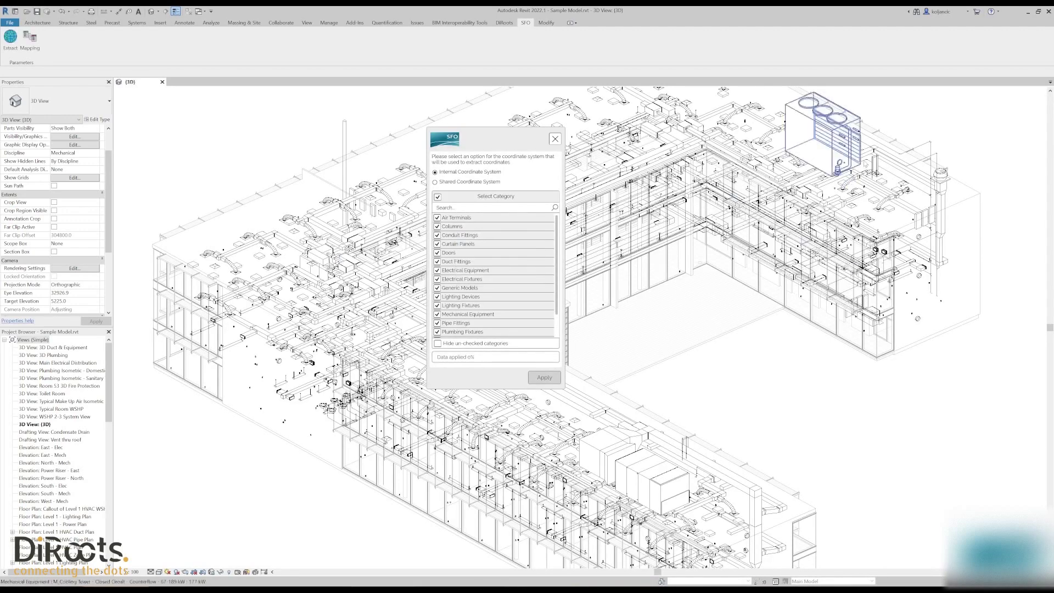
- Select the cooling tower and check its SFO_X, SFO_Y and SFO_Z coordinate values
click(837, 166)
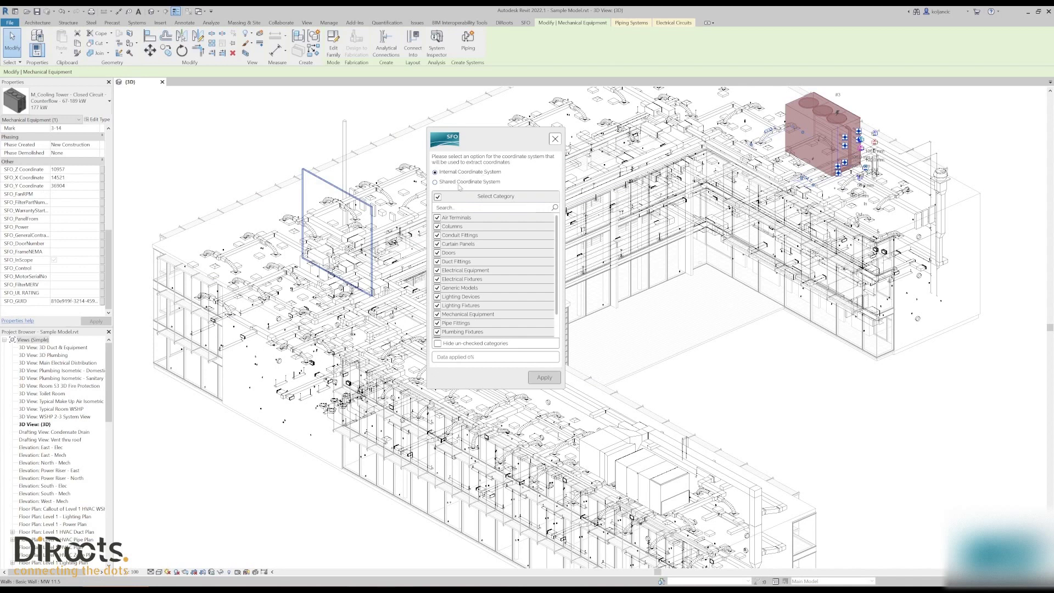
drag(501, 142, 439, 147)
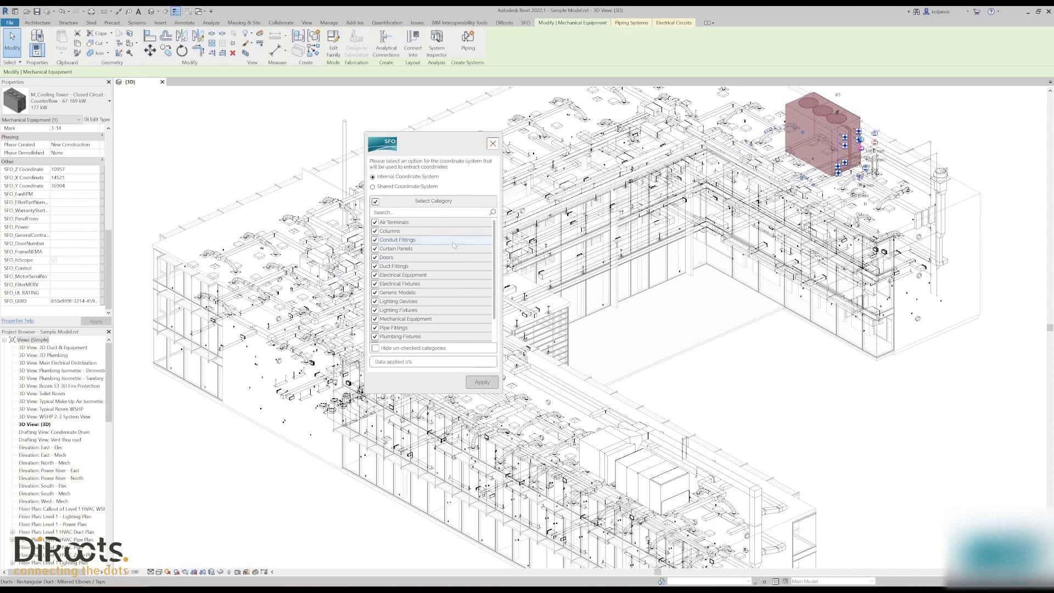
drag(457, 143, 617, 156)
middle_drag(659, 264, 597, 273)
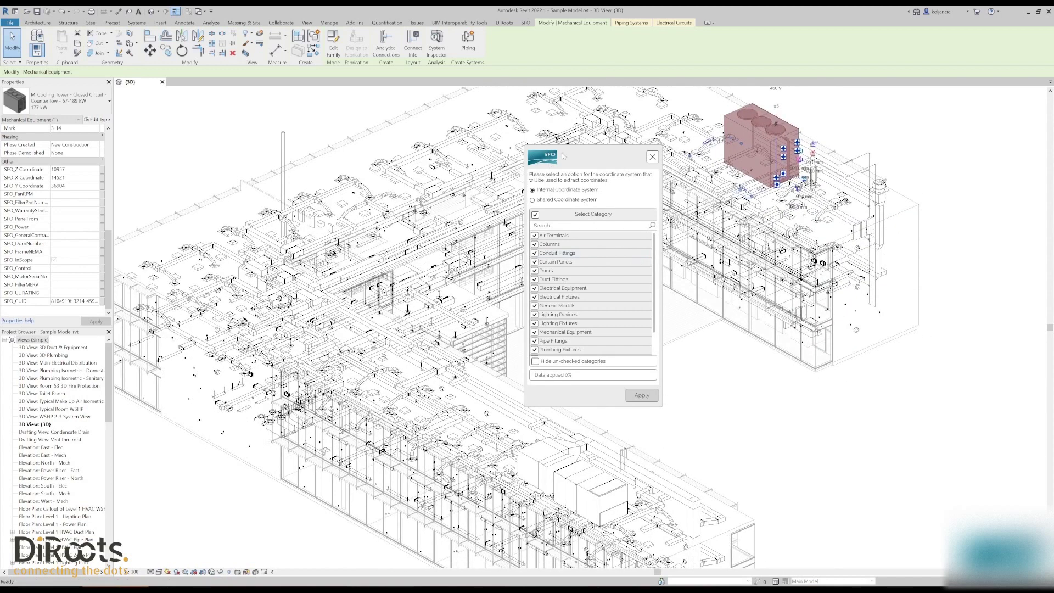
drag(581, 157, 454, 161)
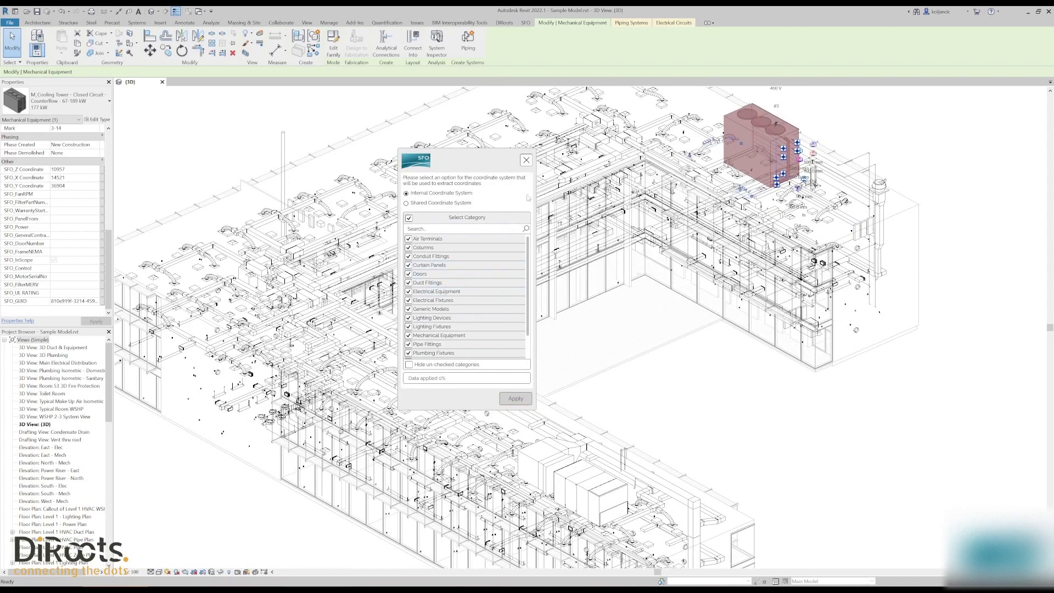
- Close the SFO Extract dialog and clear the selection
click(527, 160)
click(525, 23)
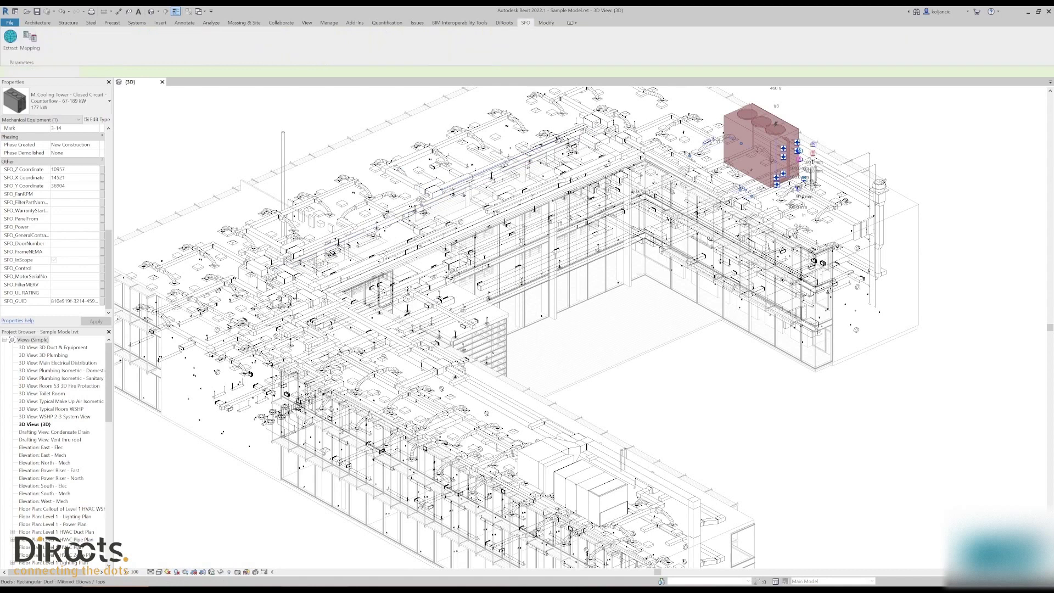
key(Escape)
- Open the SFO Mapping table and select a recessed lighting fixture in the model
click(30, 39)
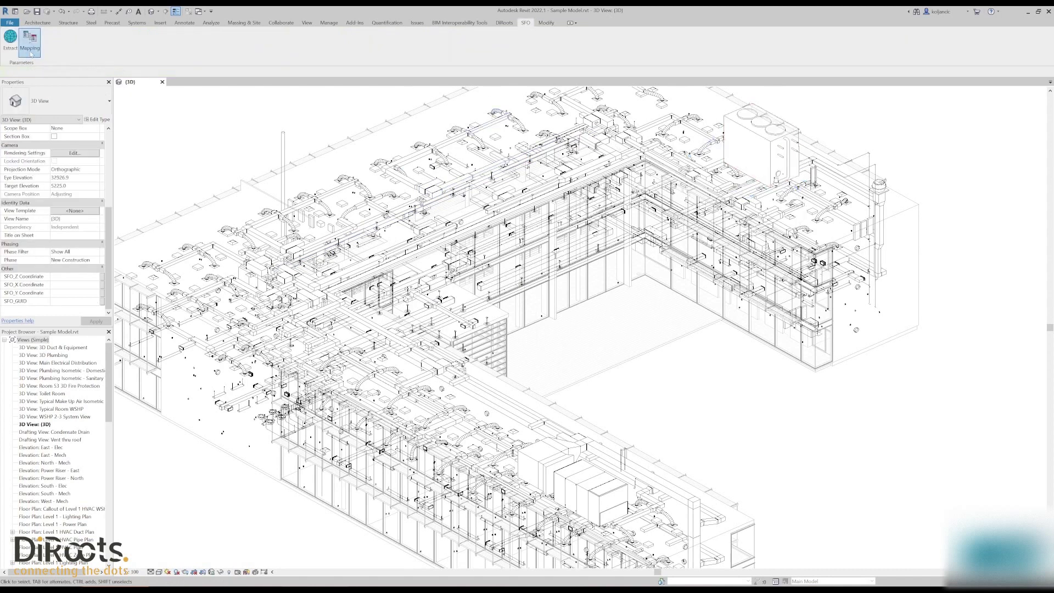
drag(560, 168, 516, 159)
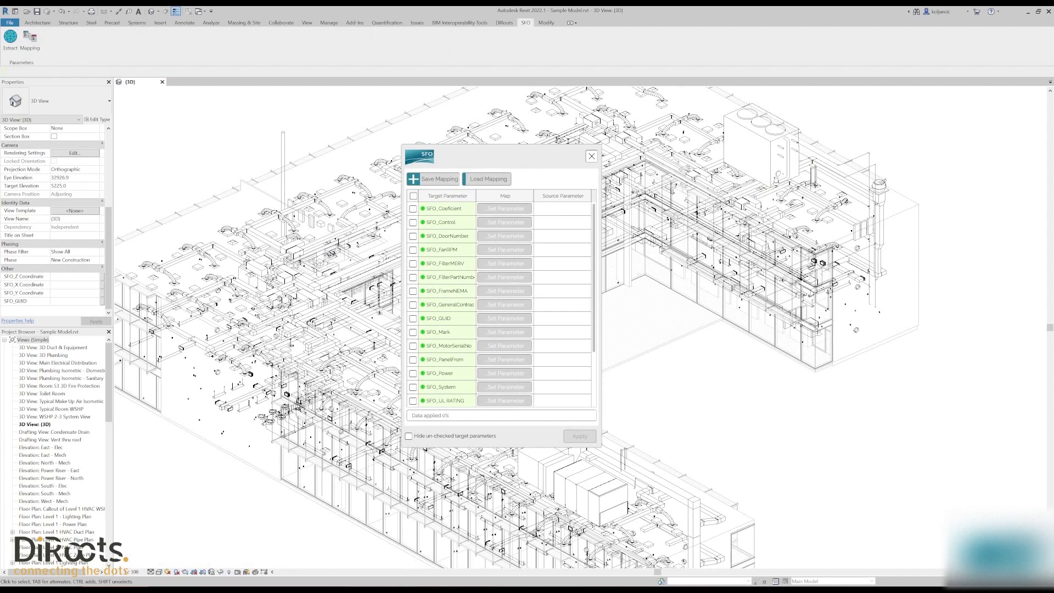
shift+middle_drag(325, 256, 165, 197)
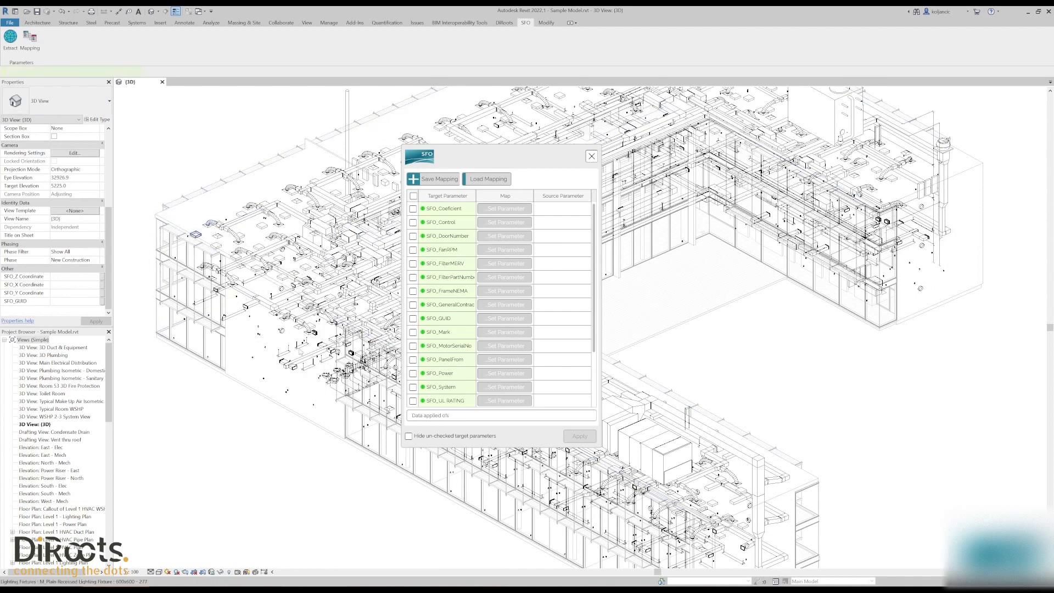
click(195, 235)
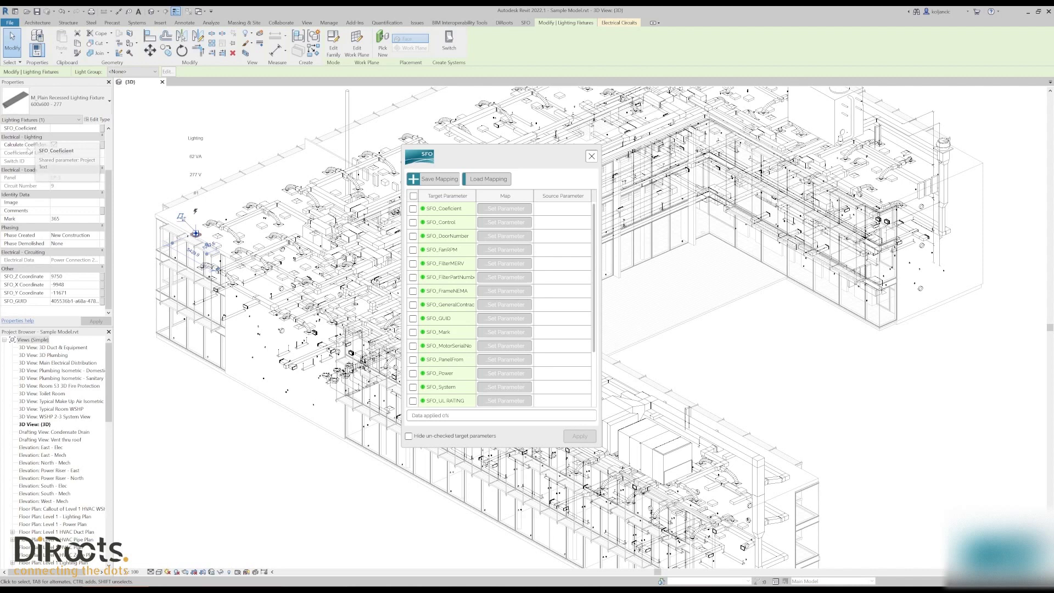
- Set Coefficient of Utilization as the source parameter for SFO_Coeficient
click(506, 209)
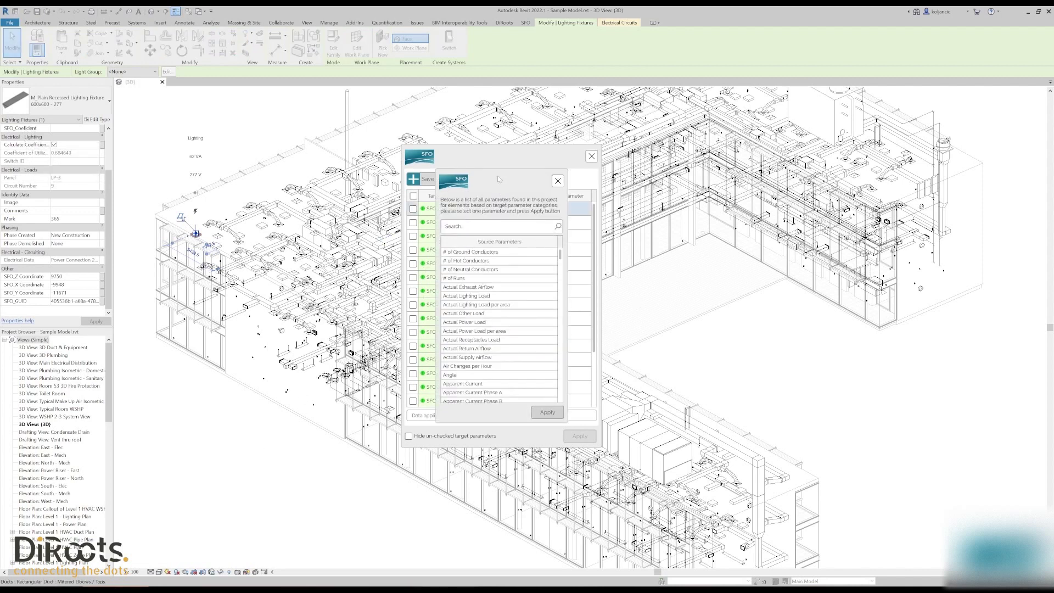
drag(499, 179, 644, 164)
click(619, 212)
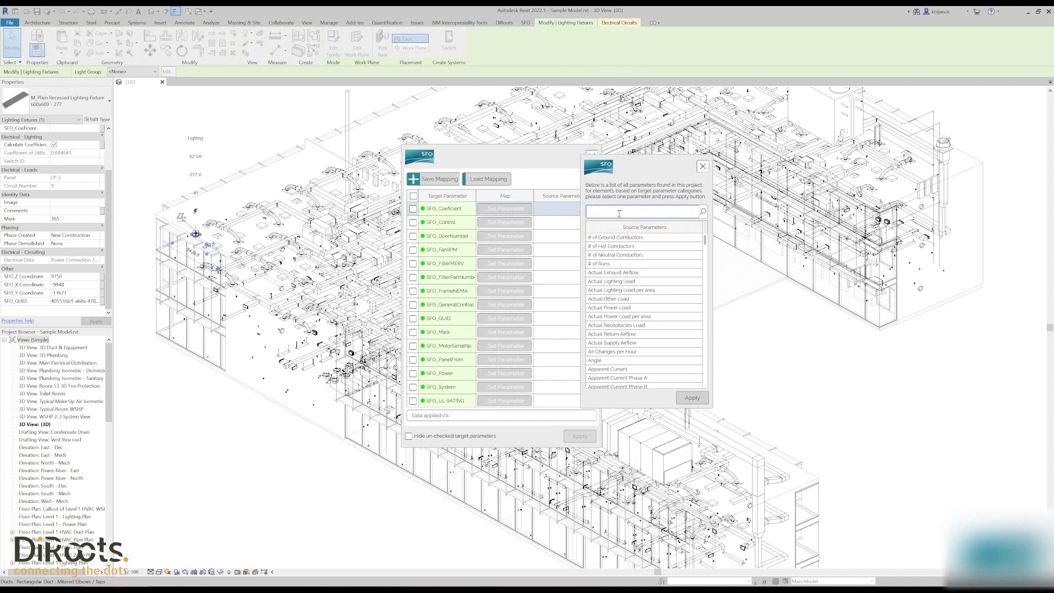
text(coef)
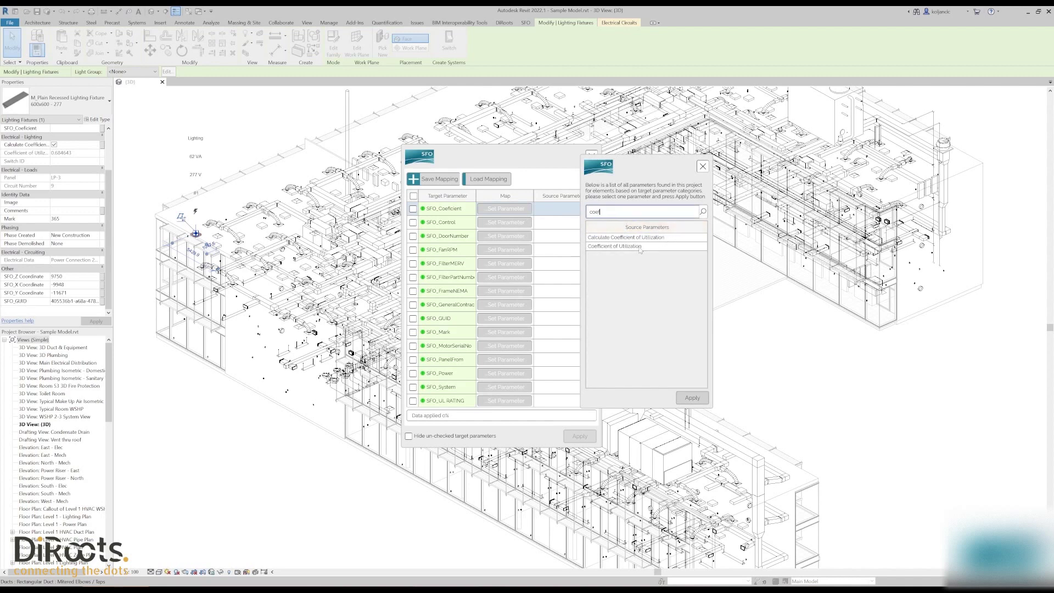
click(641, 247)
click(693, 397)
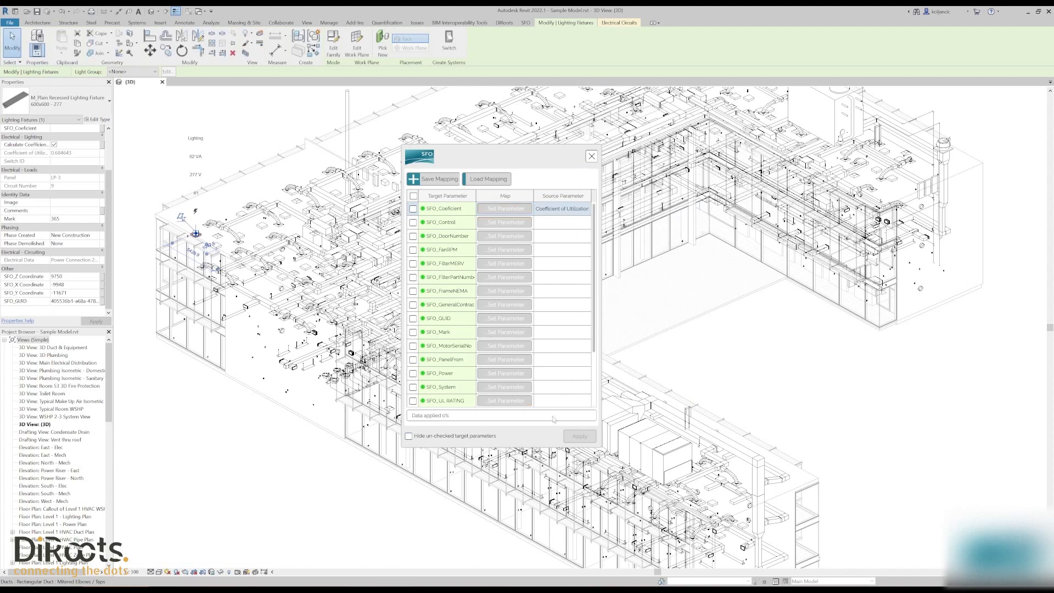
- Tick the SFO_Coeficient row so it will be applied
click(413, 209)
scroll(595, 275, down, 1)
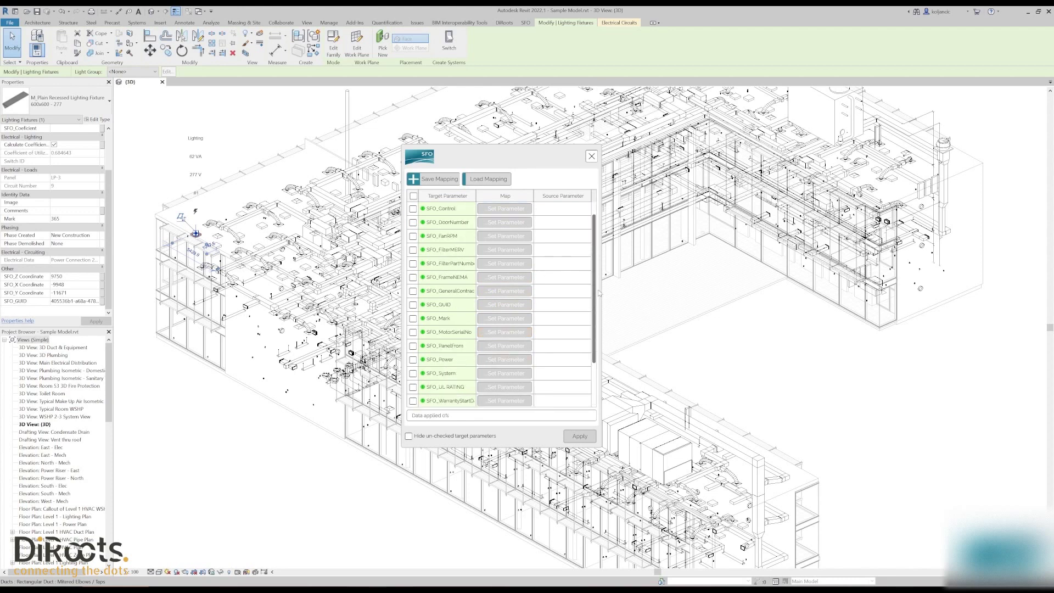
scroll(601, 275, up, 1)
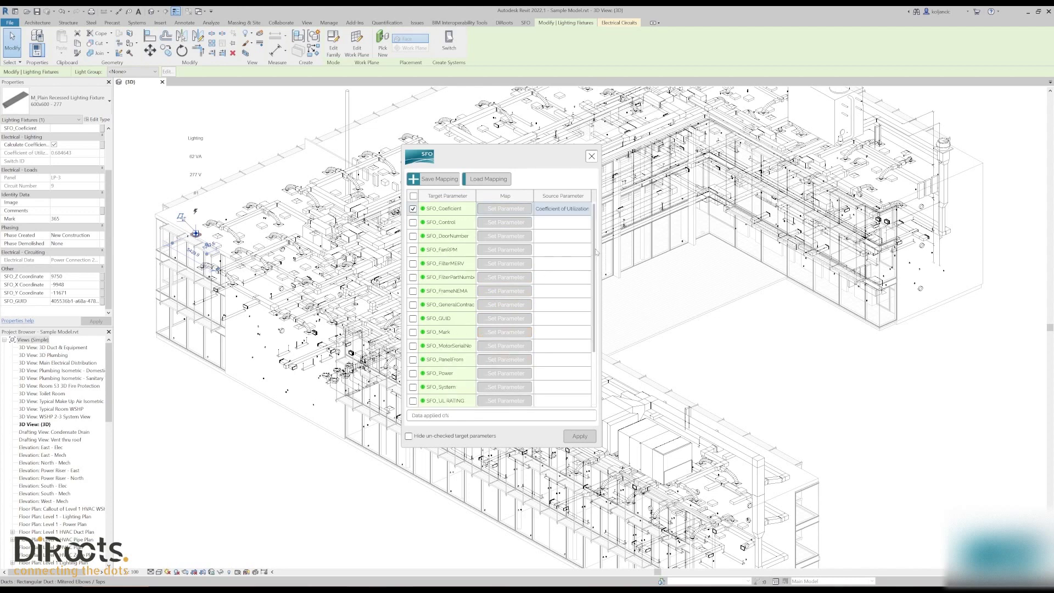
- Apply the mapping so SFO_Coeficient reads 0.684643, then dismiss the Completed! message
click(581, 437)
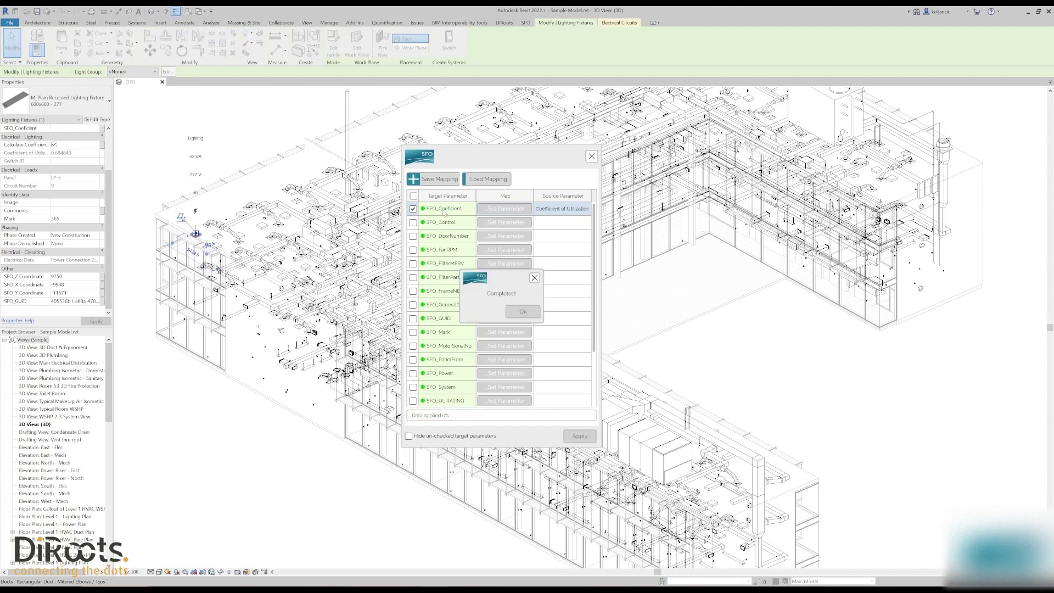
click(522, 313)
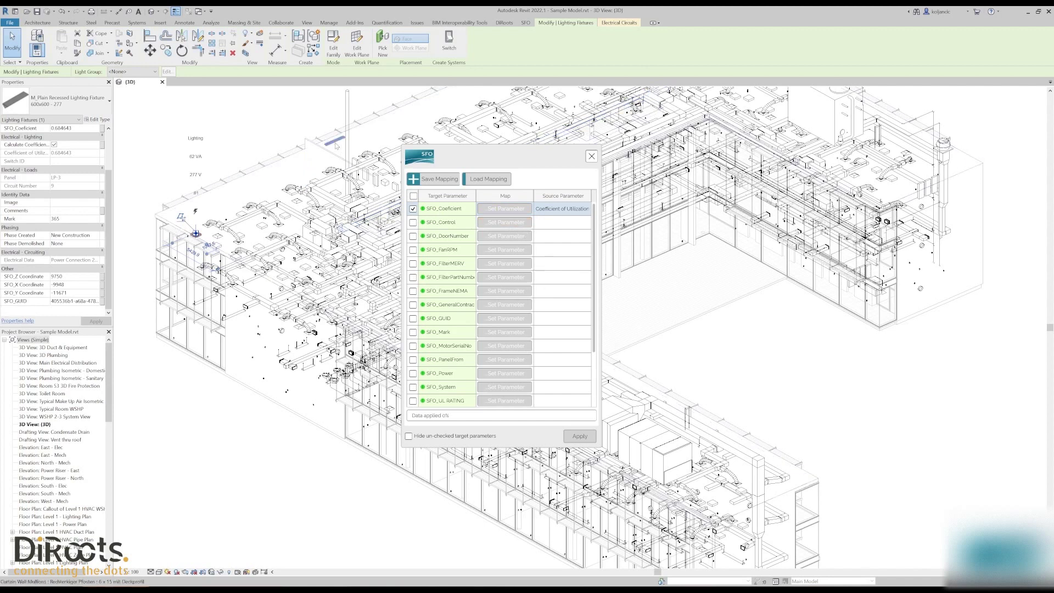
- Load the parameter mappings from Sample Mapping.xml
click(433, 179)
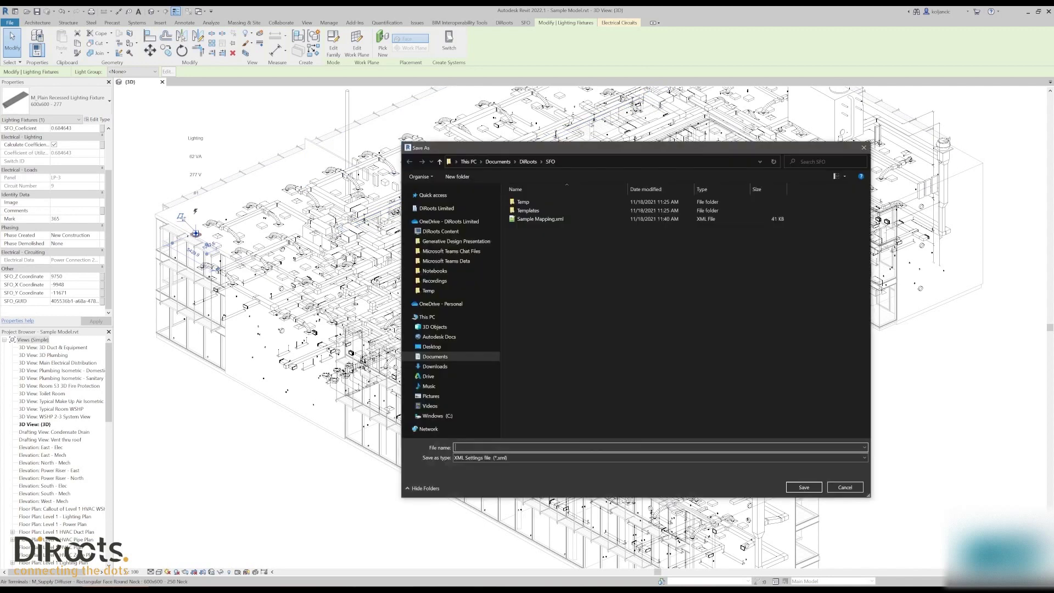
key(Escape)
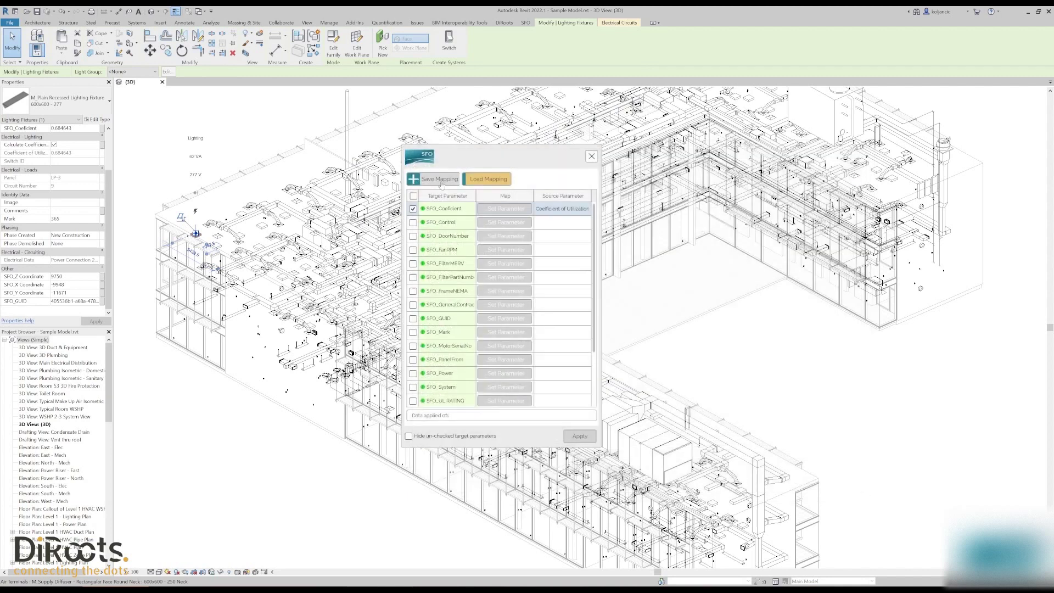
click(488, 179)
double_click(552, 221)
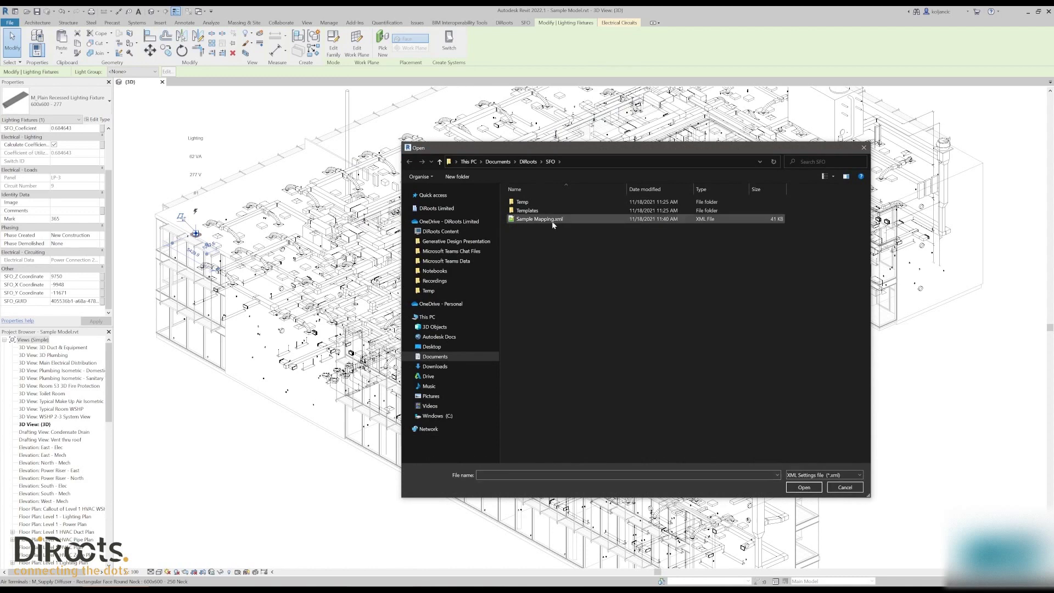
- Sort by Source Parameter, widen the dialog, and select the ten mapped rows
drag(514, 155, 486, 141)
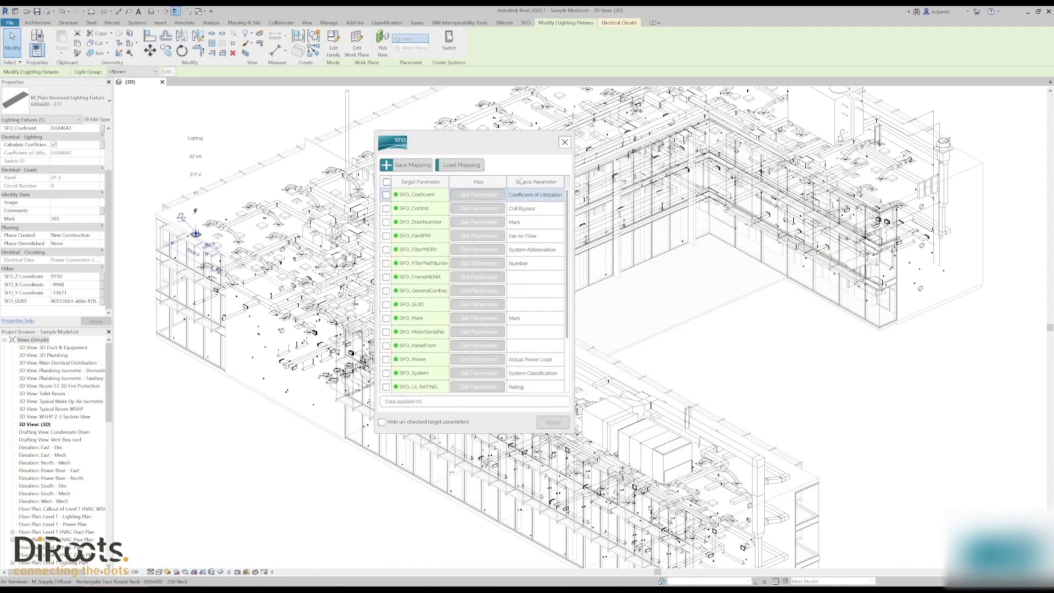
click(536, 181)
click(536, 182)
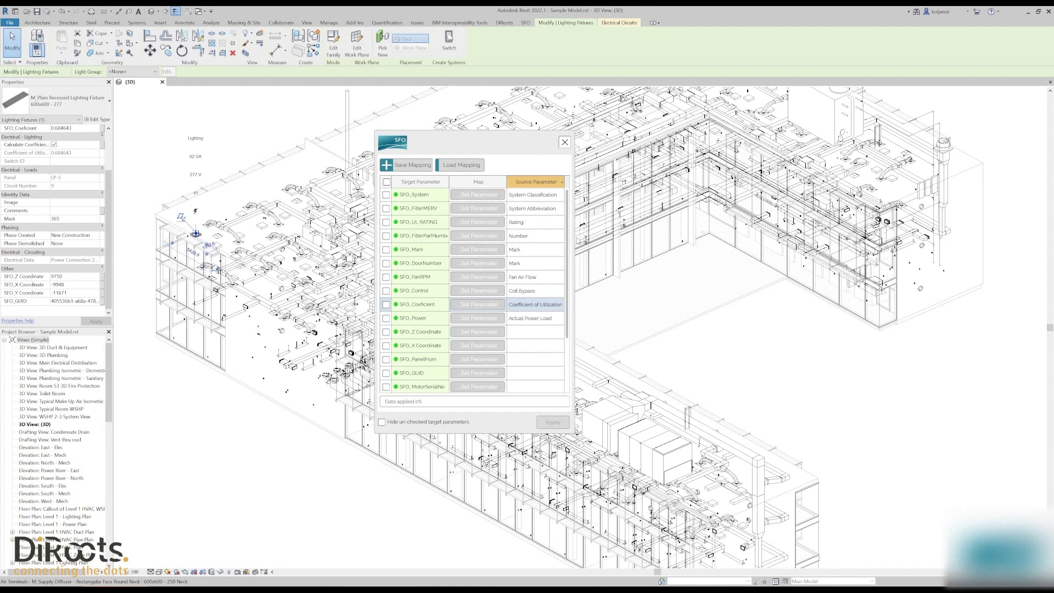
drag(574, 242, 640, 242)
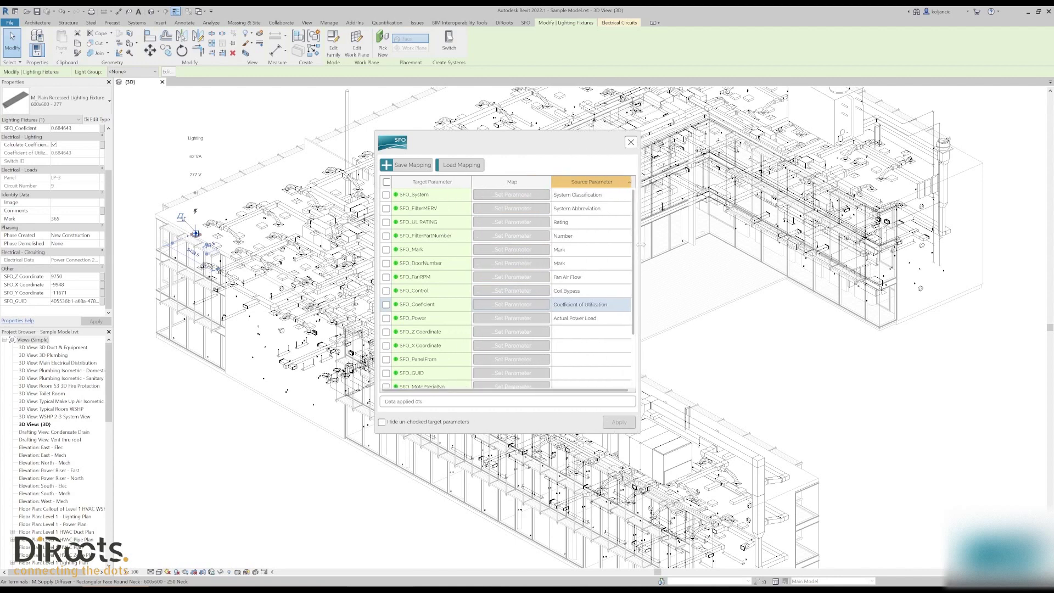
click(575, 318)
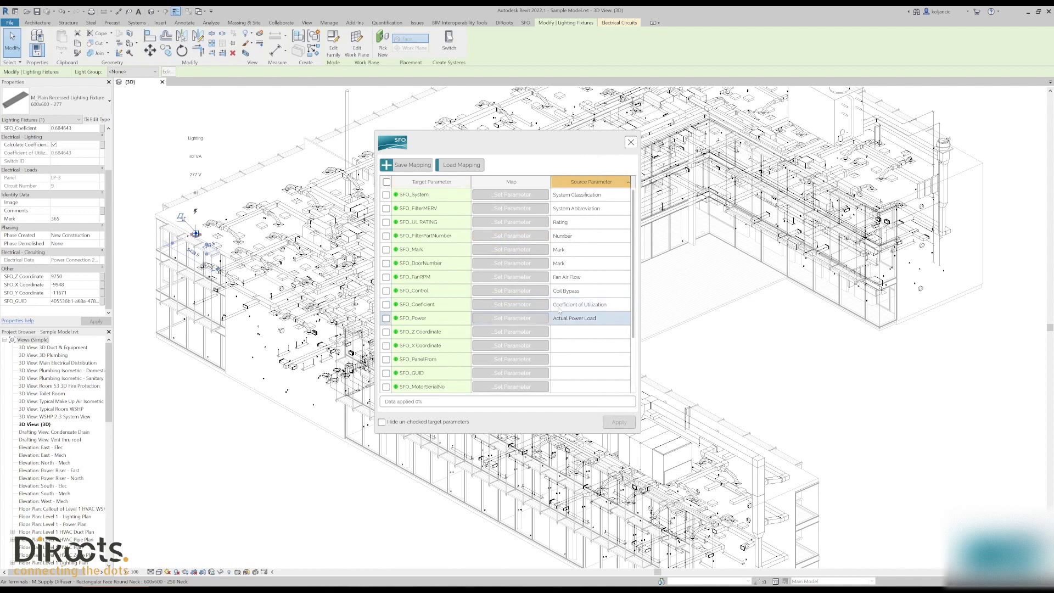
shift+click(553, 196)
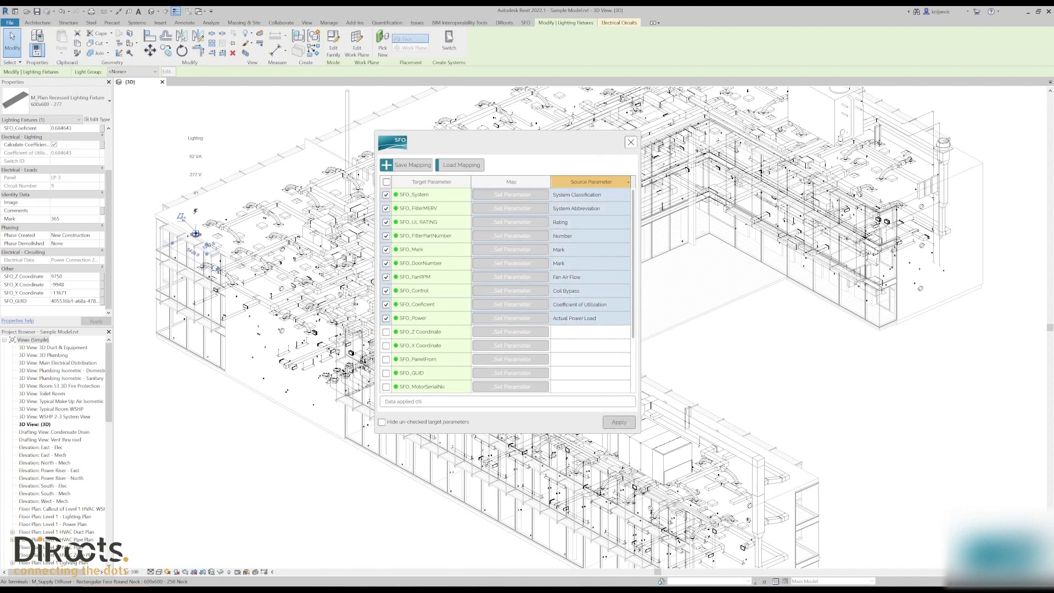
- Apply the ten checked mappings and select another lighting fixture to check its values
click(625, 423)
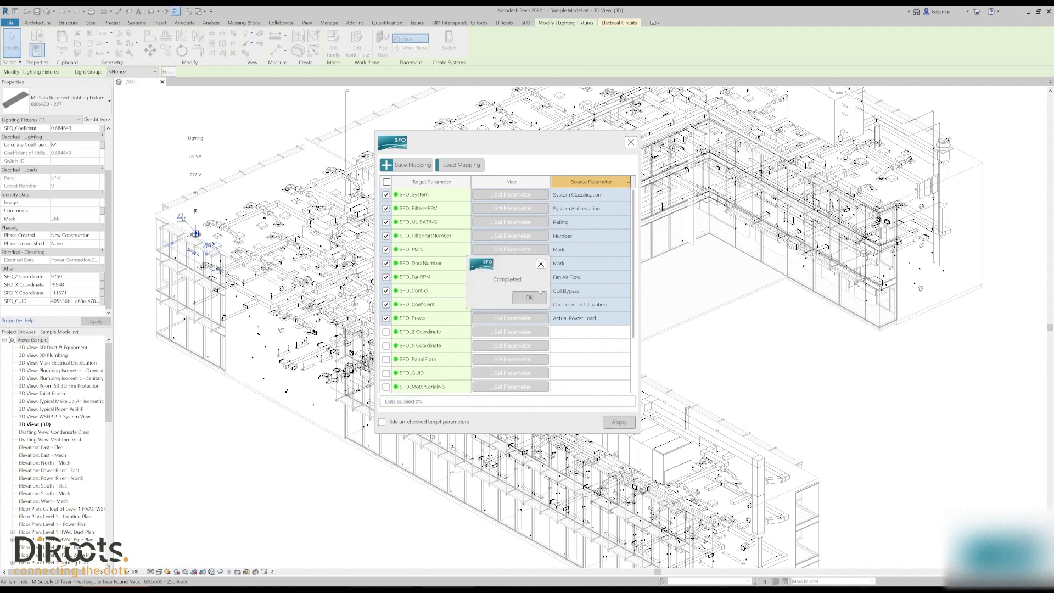
click(262, 225)
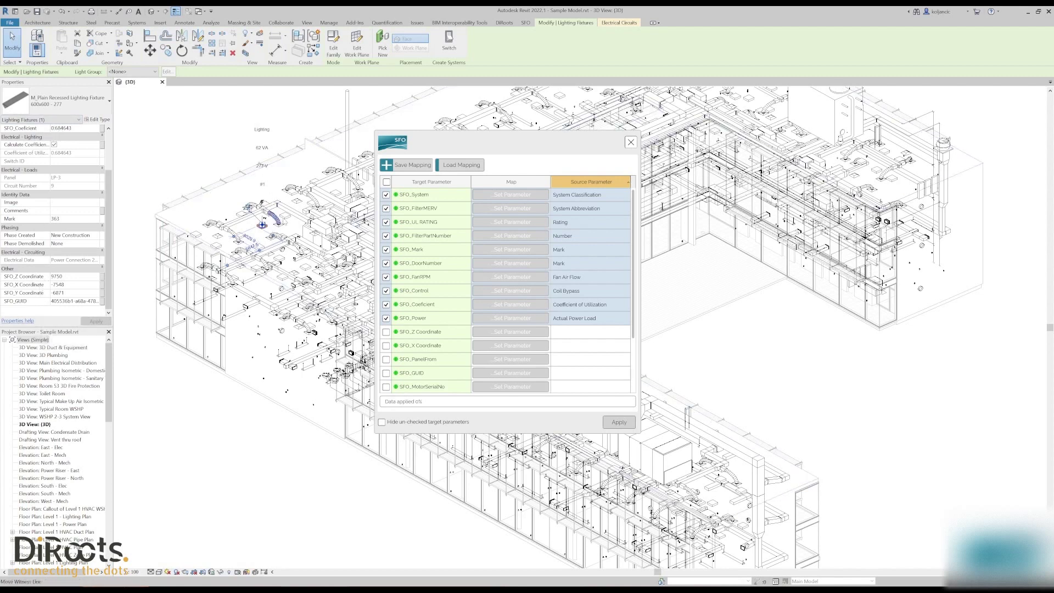
- Select a rectangular duct, review its copied SFO_ values in Properties, and narrow the mapping dialog
click(295, 213)
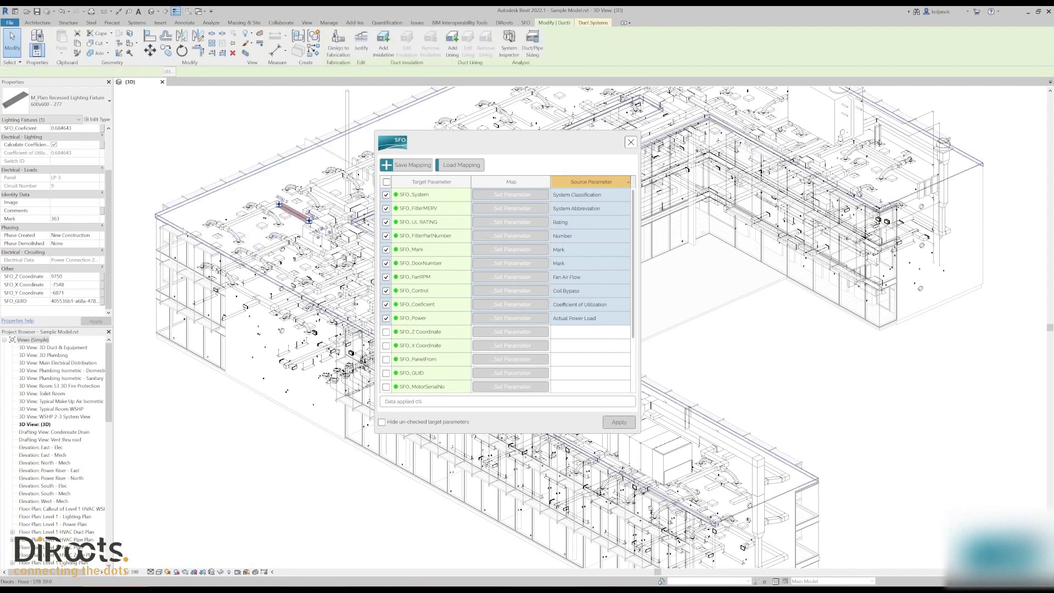
scroll(5, 169, up, 3)
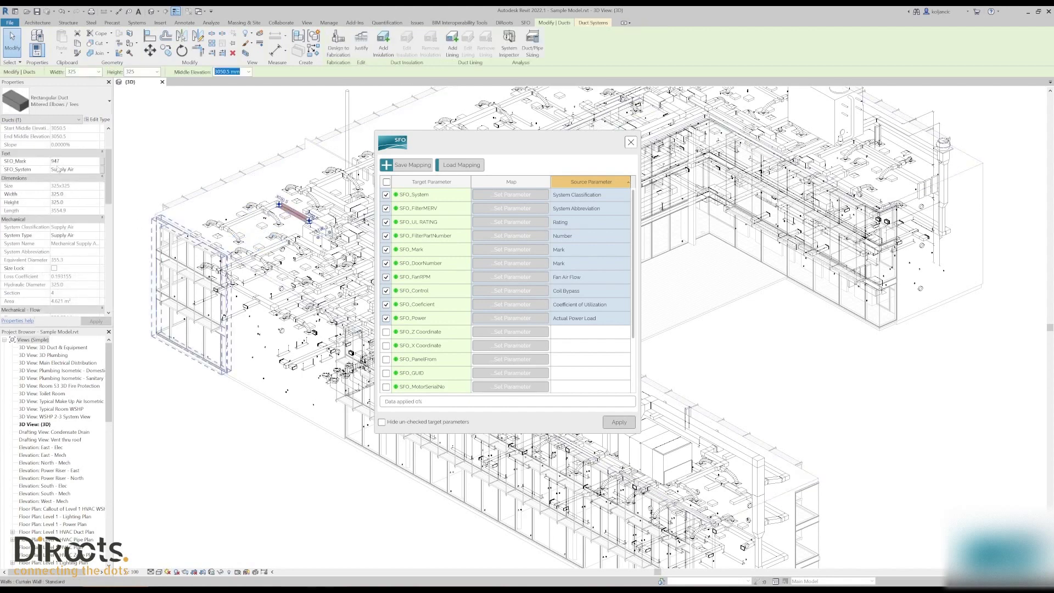
scroll(57, 274, down, 3)
scroll(39, 266, down, 6)
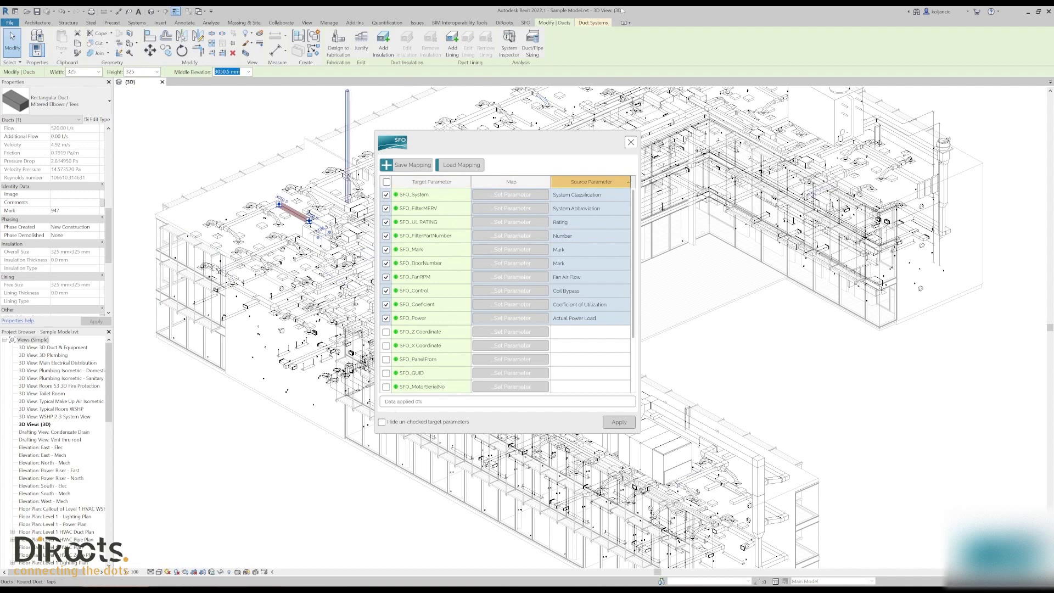
click(525, 23)
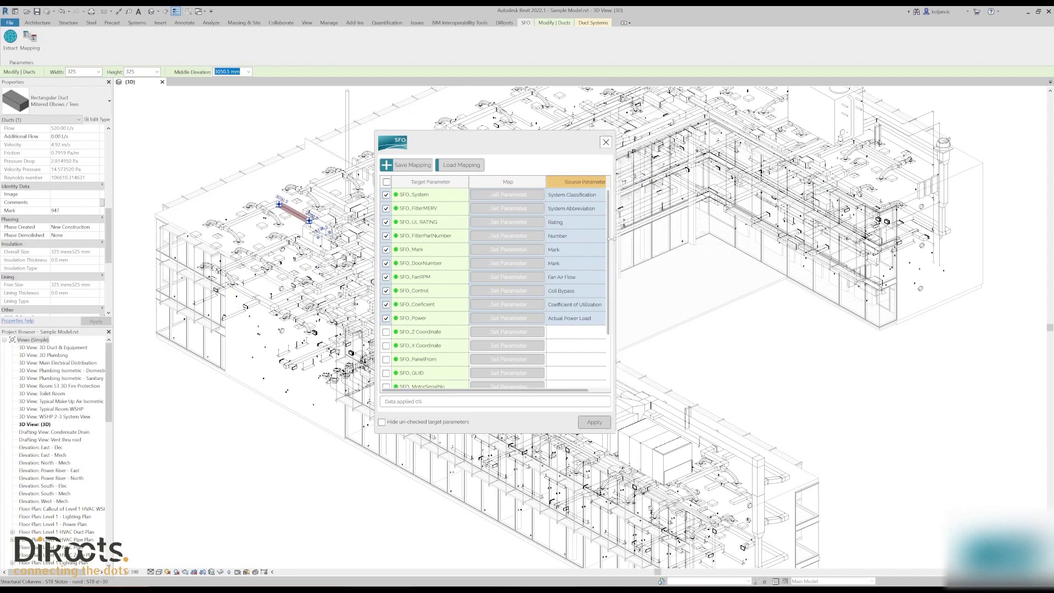
drag(642, 241, 598, 240)
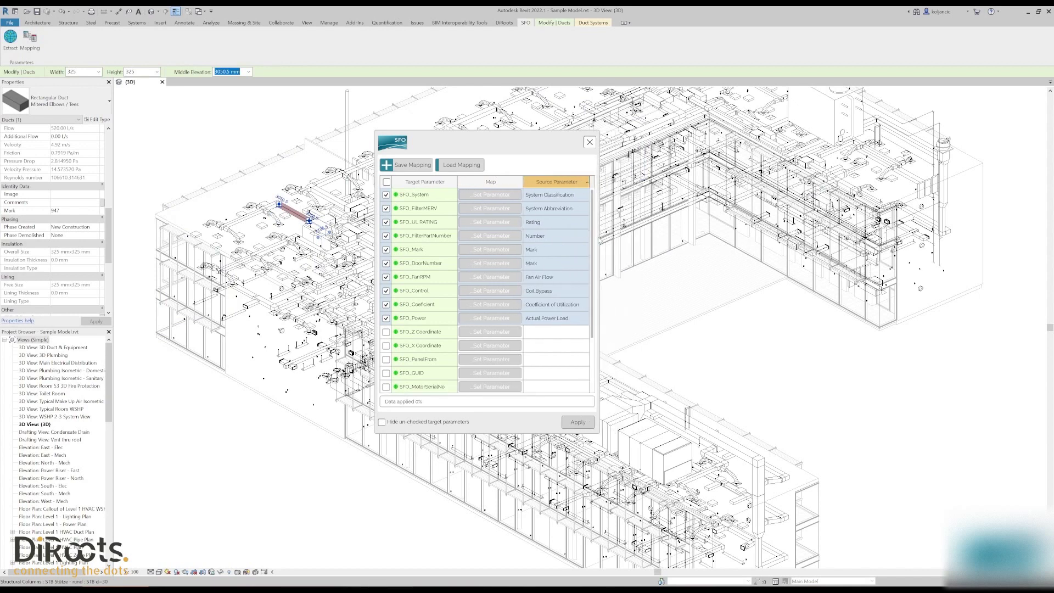